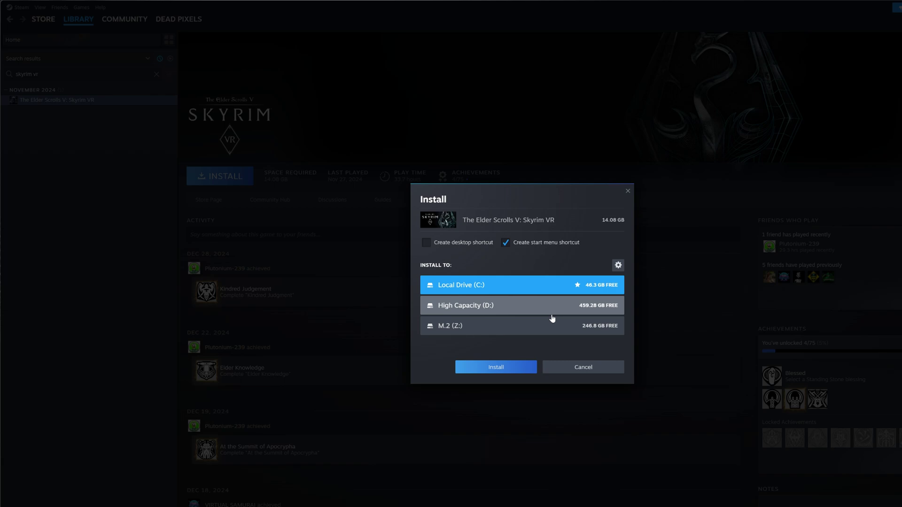
Install Skyrim VR to the M.2 (Z:) drive, run it once, then quit from the main menu.
left_click(525, 332)
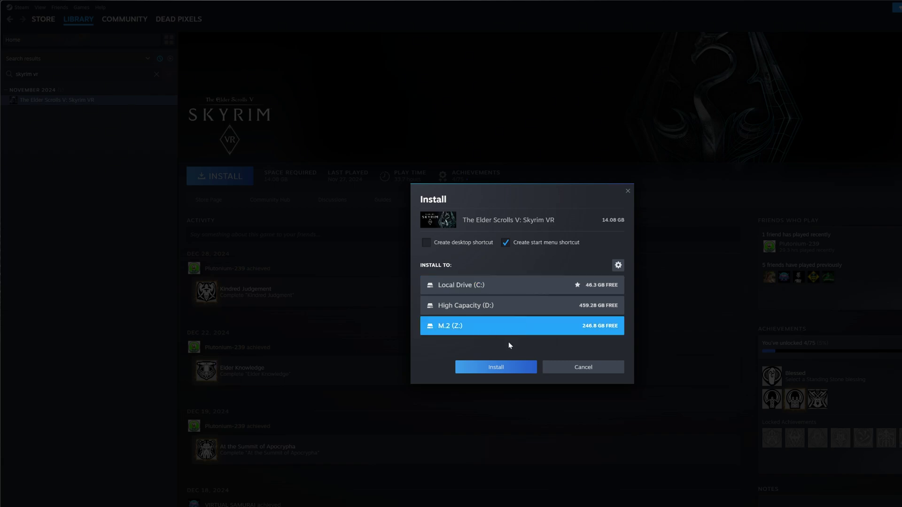
left_click(508, 368)
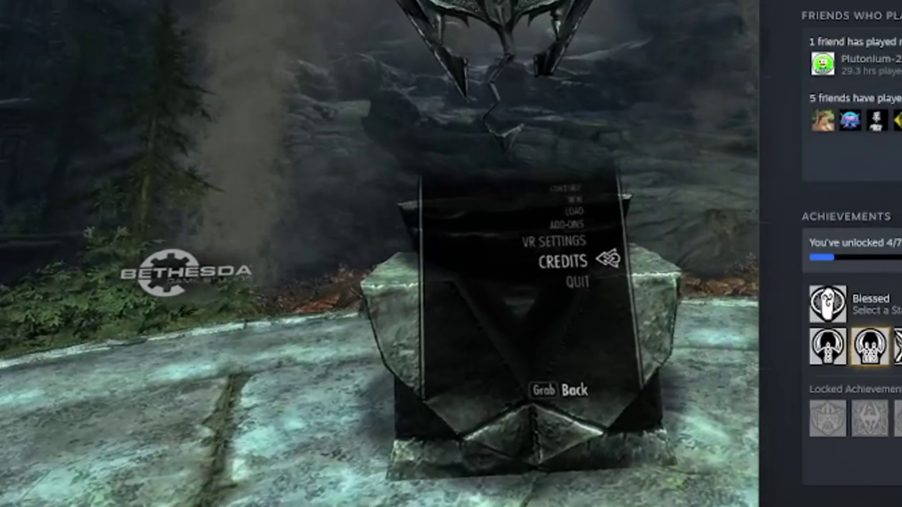
key("Down")
key("Return")
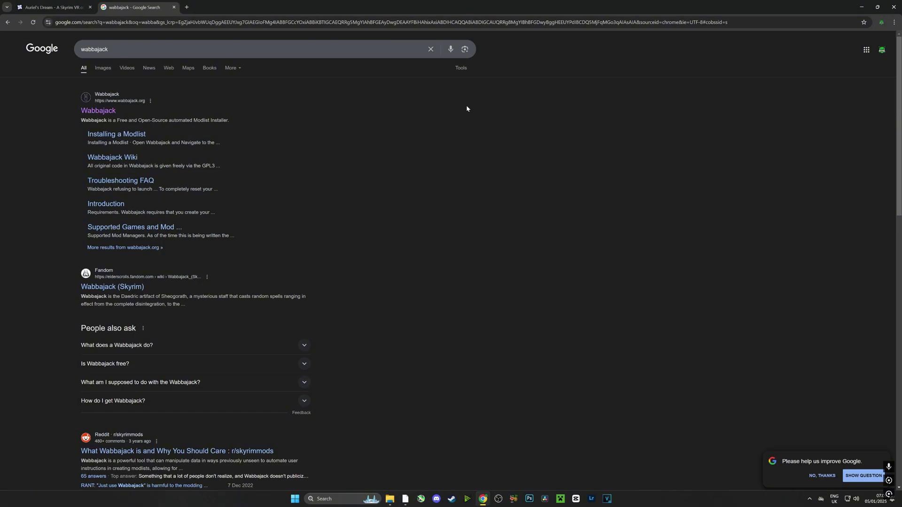
Open the official wabbajack.org site from the Google search results.
left_click(104, 111)
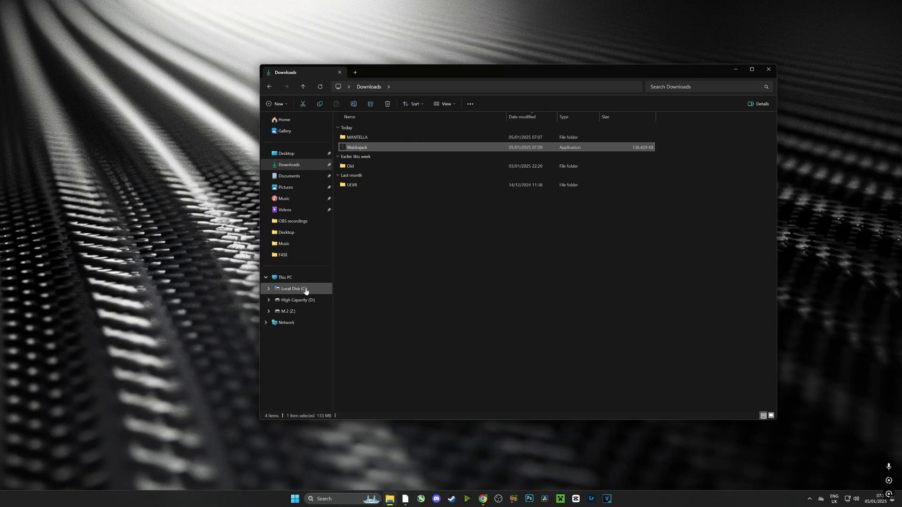
Create a new folder named Wabbajack on the M.2 (Z:) drive.
left_click(288, 311)
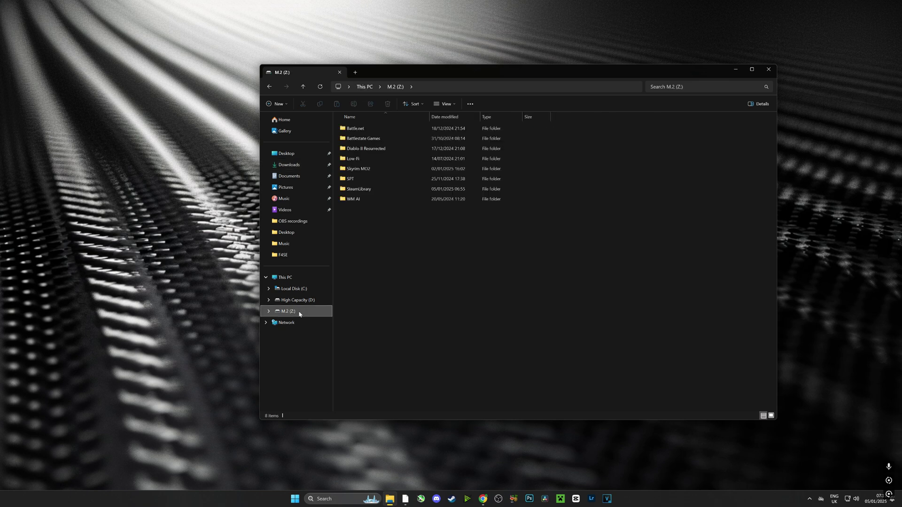
right_click(422, 254)
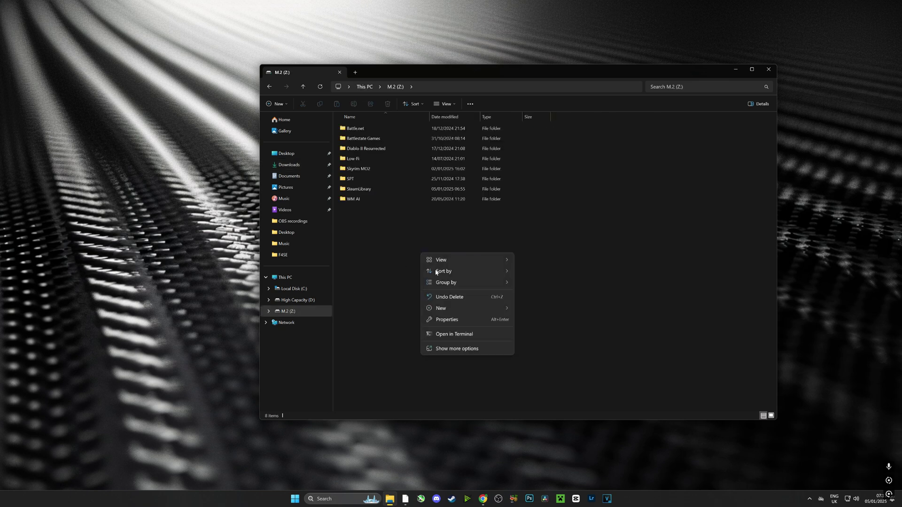
mouse_move(465, 311)
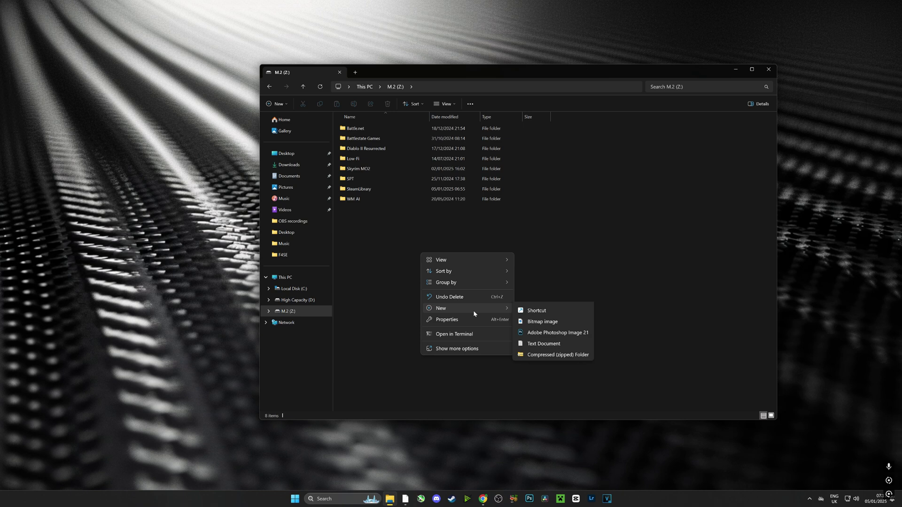
left_click(534, 310)
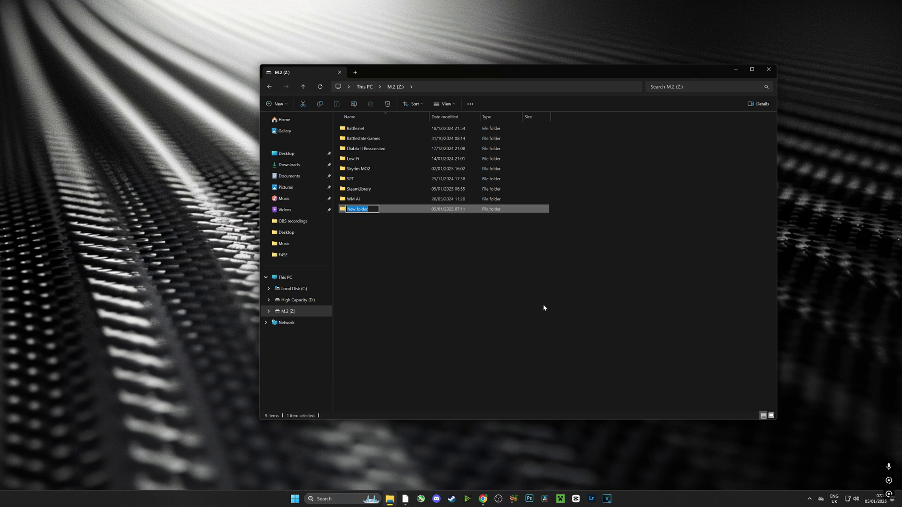
type("Wabbajavk")
left_click(594, 306)
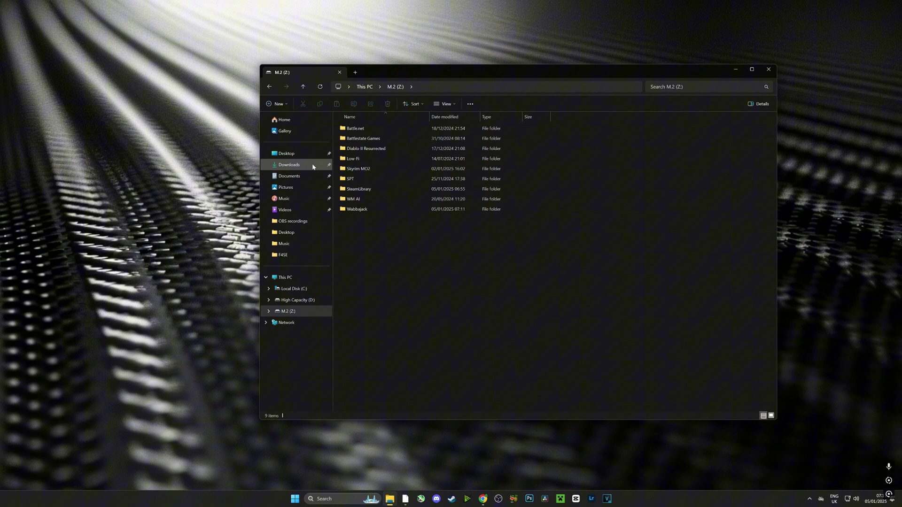
Move the downloaded Wabbajack.exe out of the Downloads folder.
left_click(299, 164)
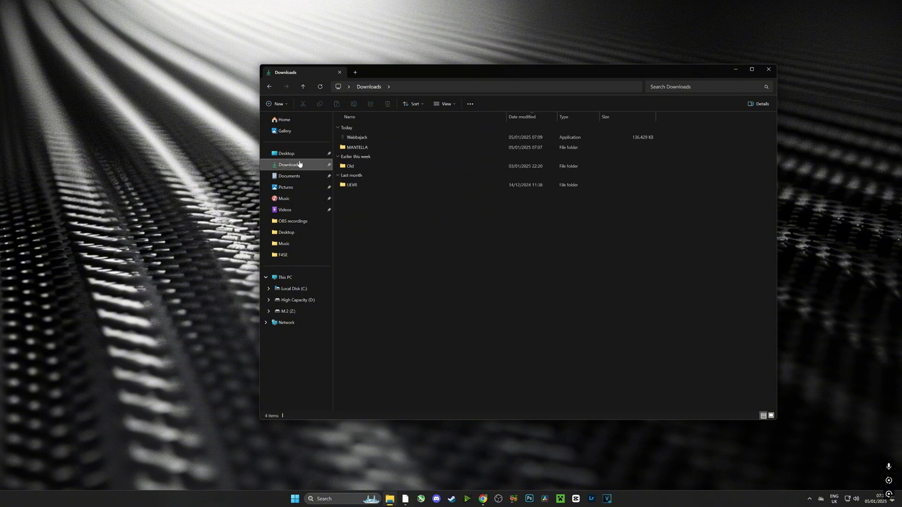
left_click(371, 137)
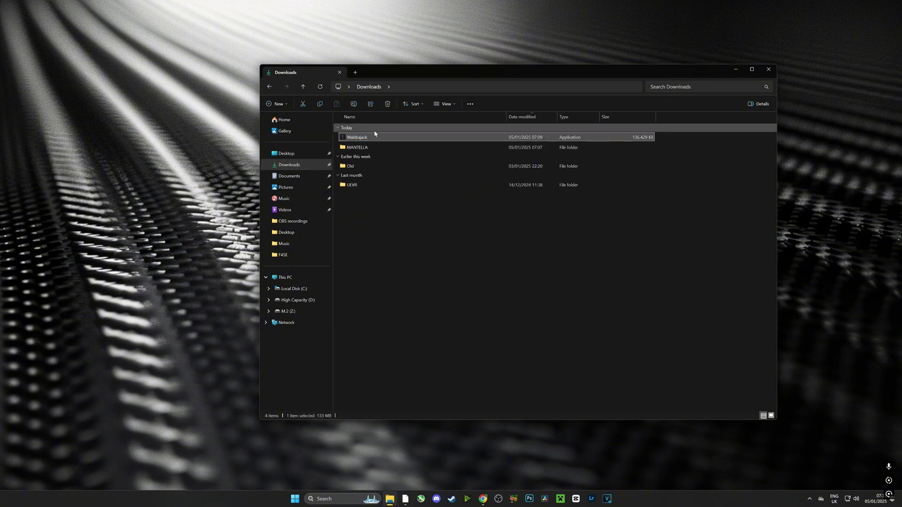
left_click_drag(375, 133, 146, 124)
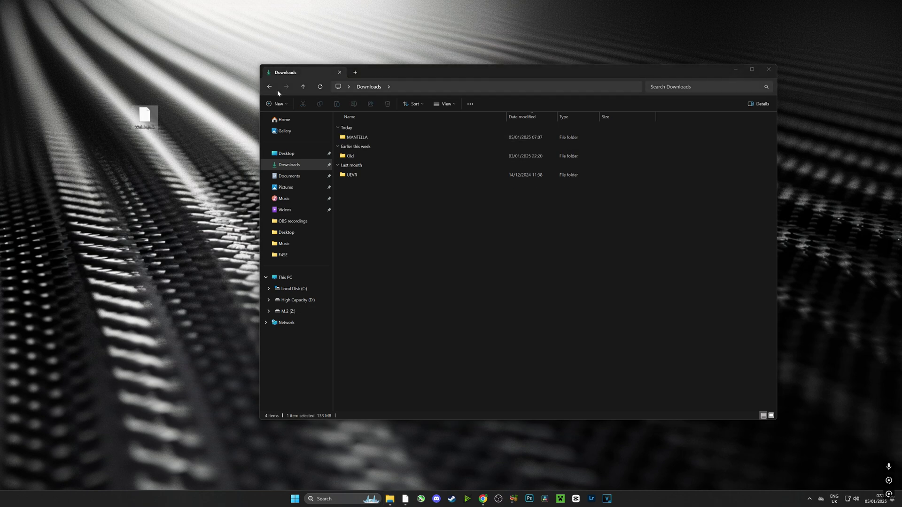
Delete the stray Wabbajack copy from the desktop.
left_click(269, 87)
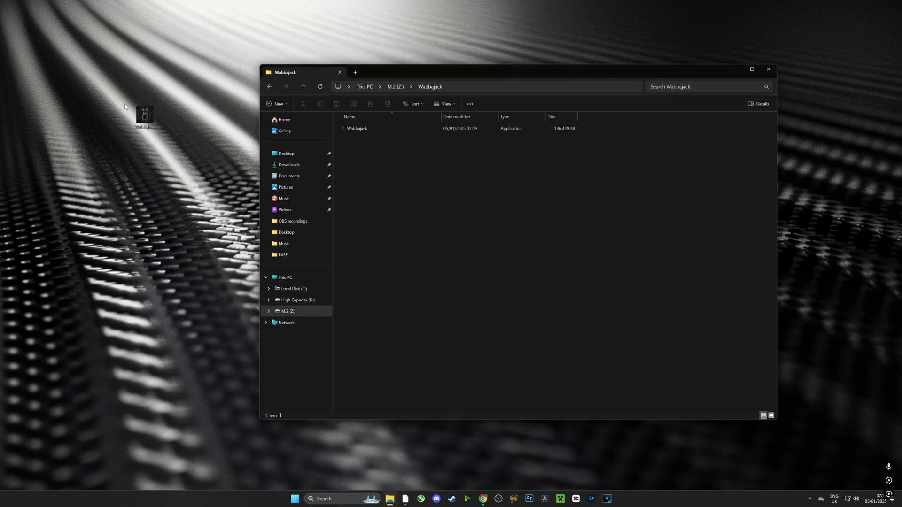
left_click(145, 116)
key("Delete")
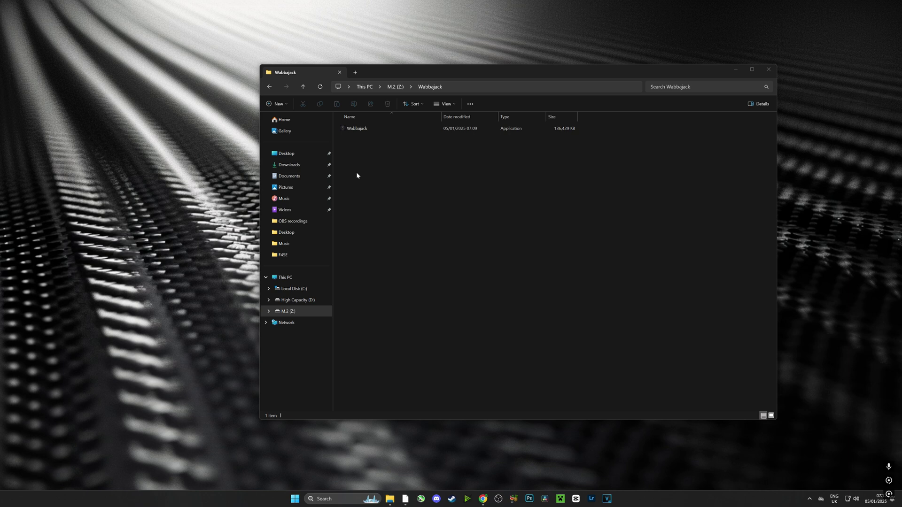
Create a Mods folder beside Wabbajack.exe in Z:\Wabbajack, then select the executable.
left_click(378, 130)
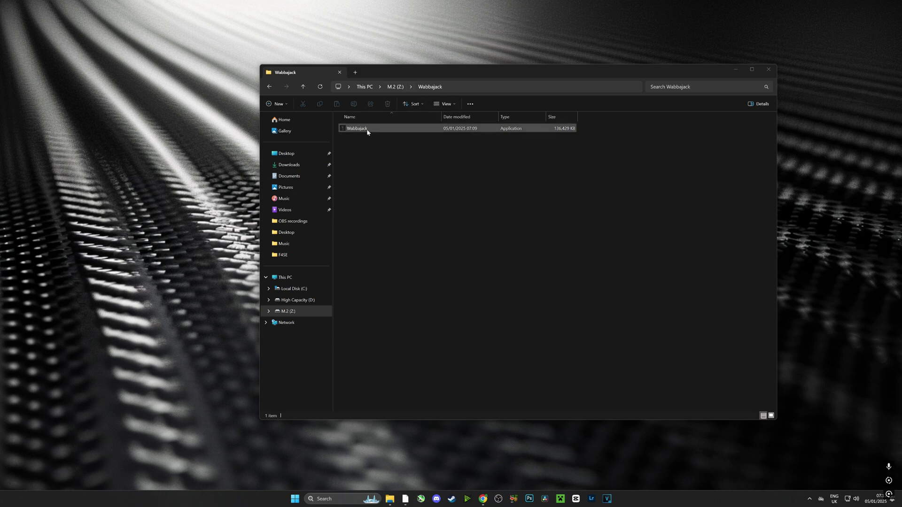
right_click(358, 162)
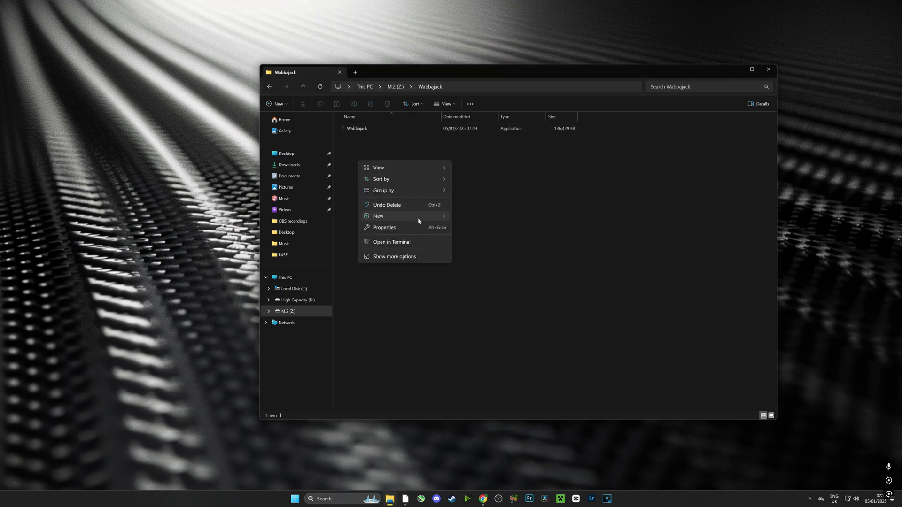
mouse_move(418, 218)
left_click(481, 221)
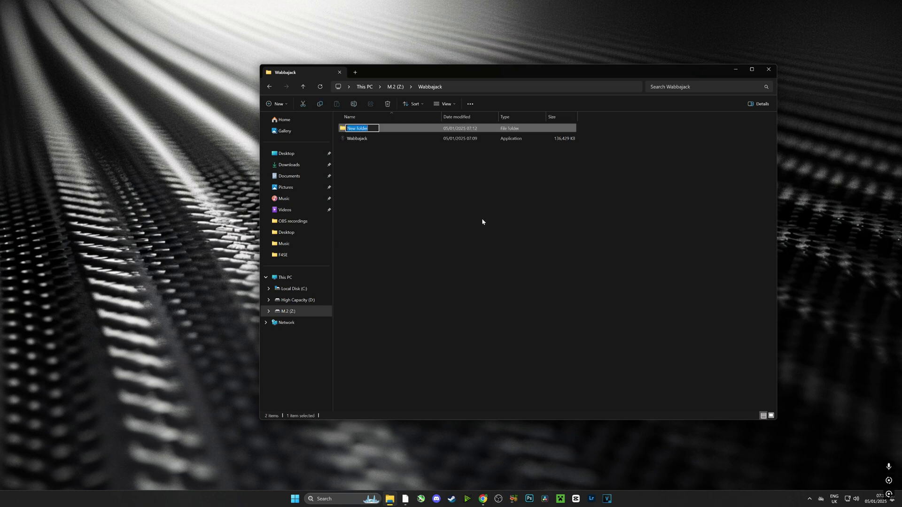
type("Mods")
left_click(482, 221)
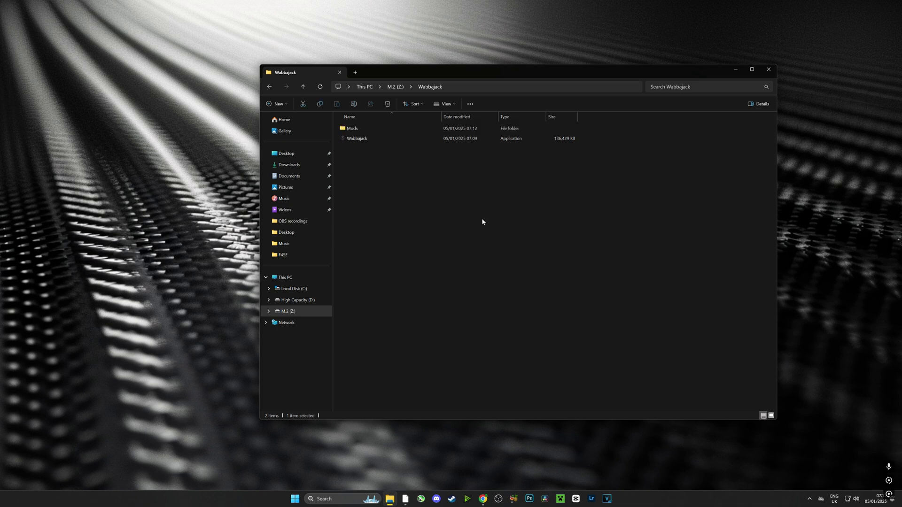
left_click(365, 138)
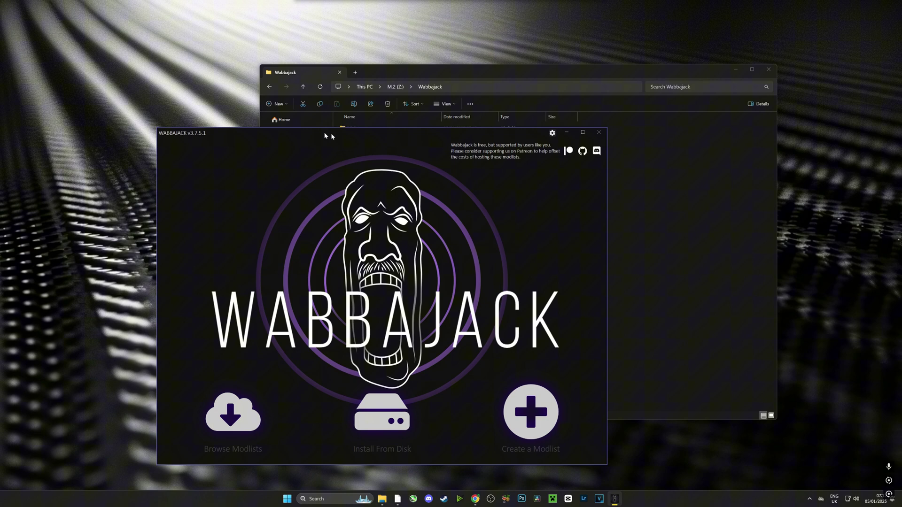
Reposition the Wabbajack window on screen.
left_click_drag(324, 136, 460, 73)
Filter Browse Modlists to Skyrim VR, scroll to Auriels Dream and download it.
left_click(365, 355)
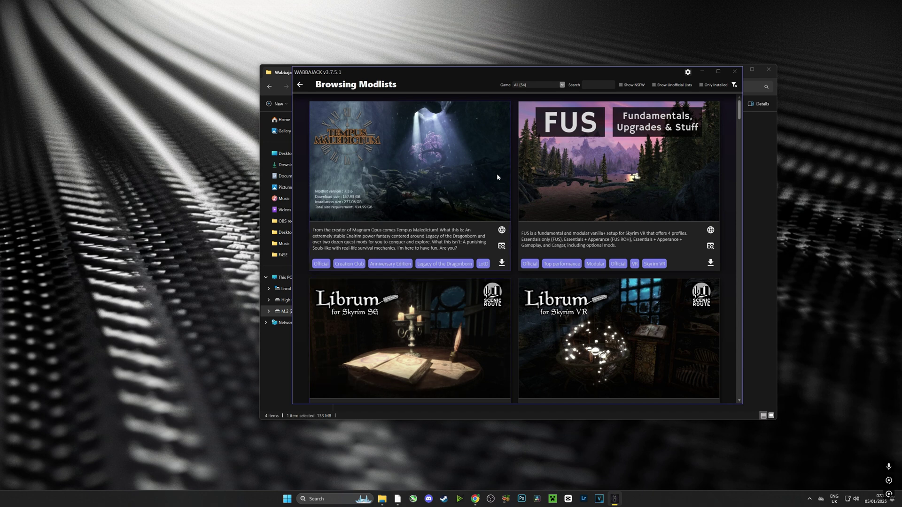
left_click(562, 85)
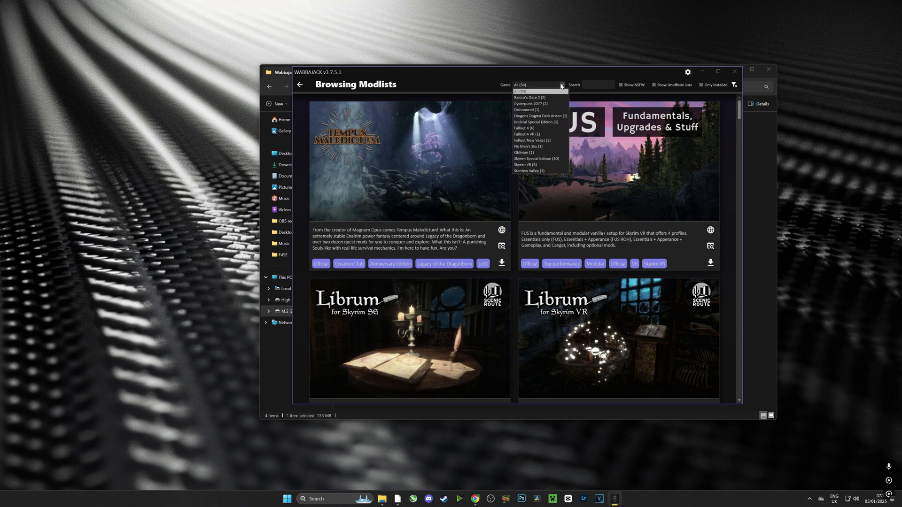
left_click(531, 166)
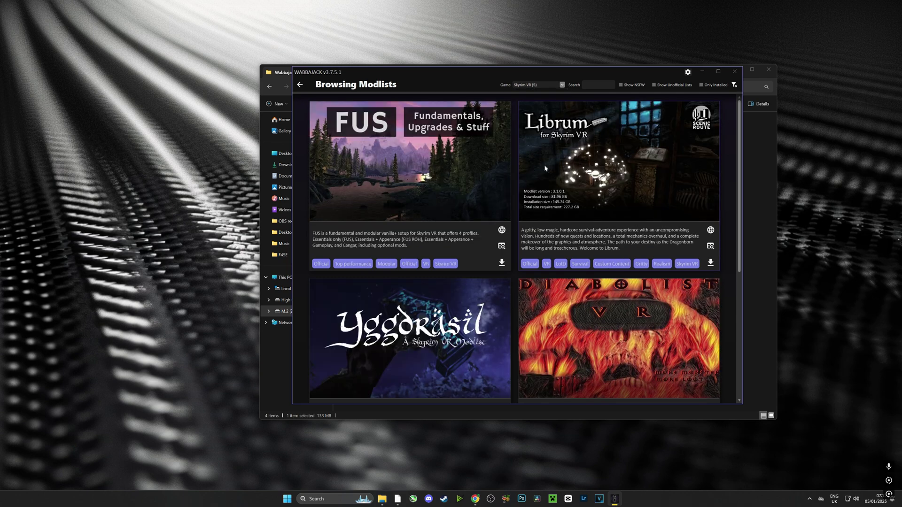
scroll(545, 168, "down", 3)
scroll(723, 269, "down", 2)
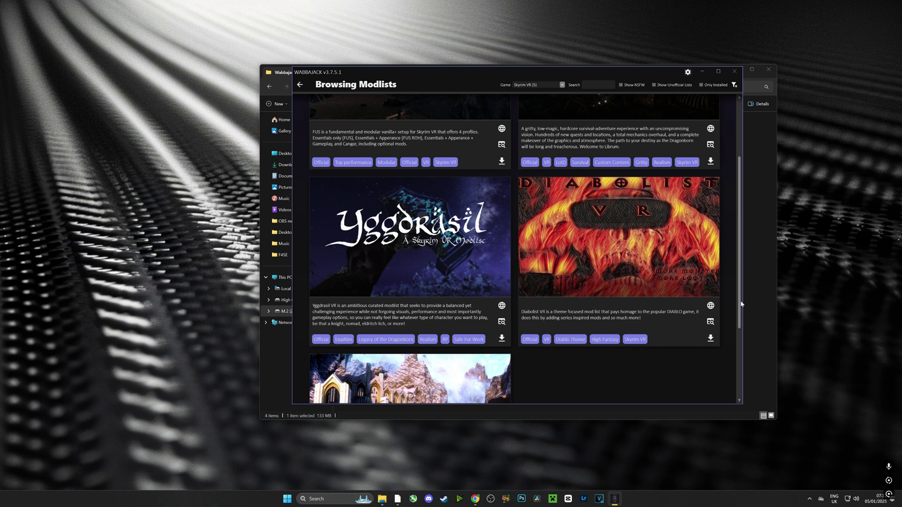
left_click_drag(739, 320, 747, 397)
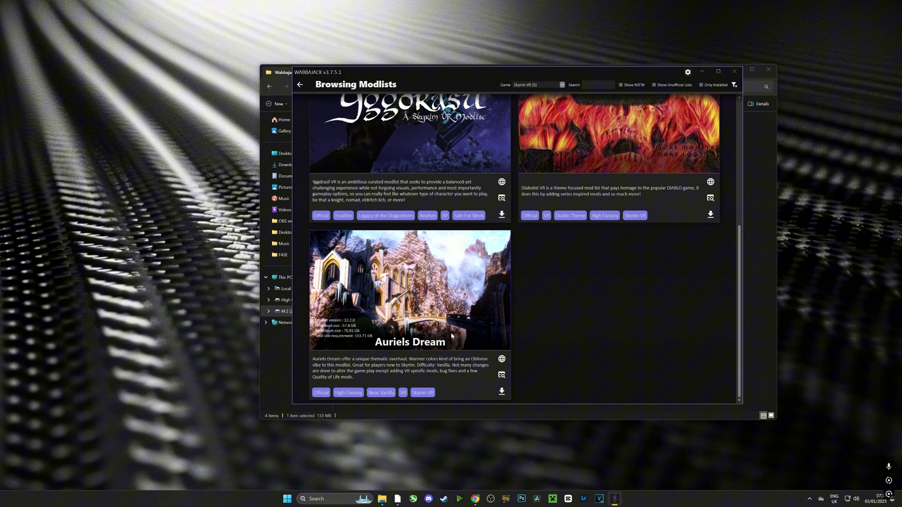
left_click(501, 392)
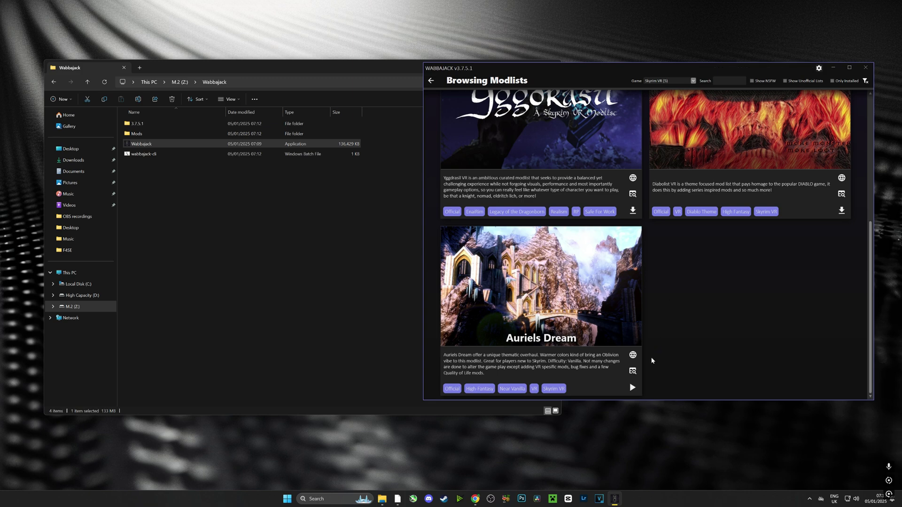
Open the Auriels Dream install setup and review its Nexus page's Installation section in Edge.
left_click(632, 388)
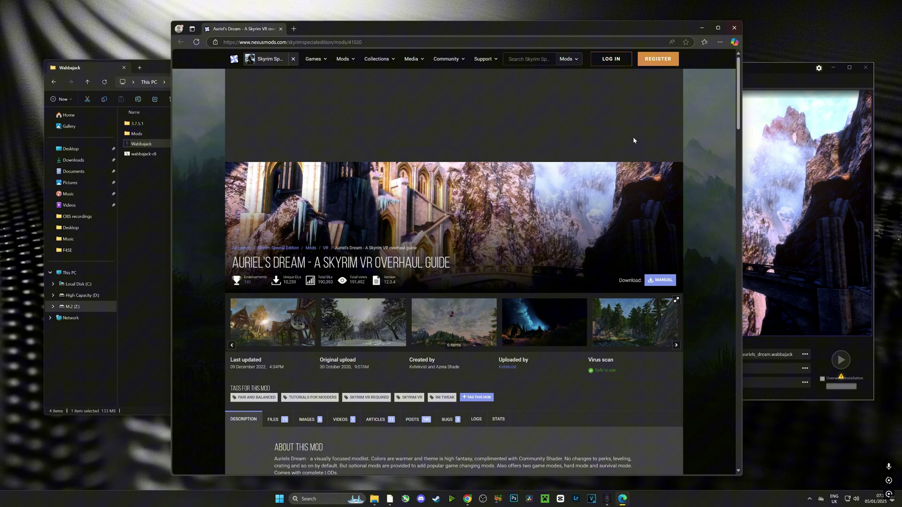
scroll(379, 246, "down", 5)
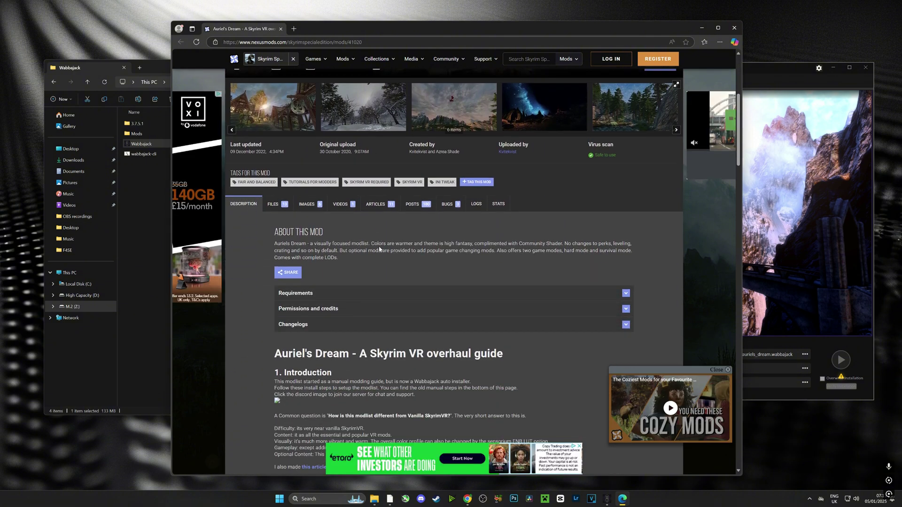
scroll(378, 249, "down", 8)
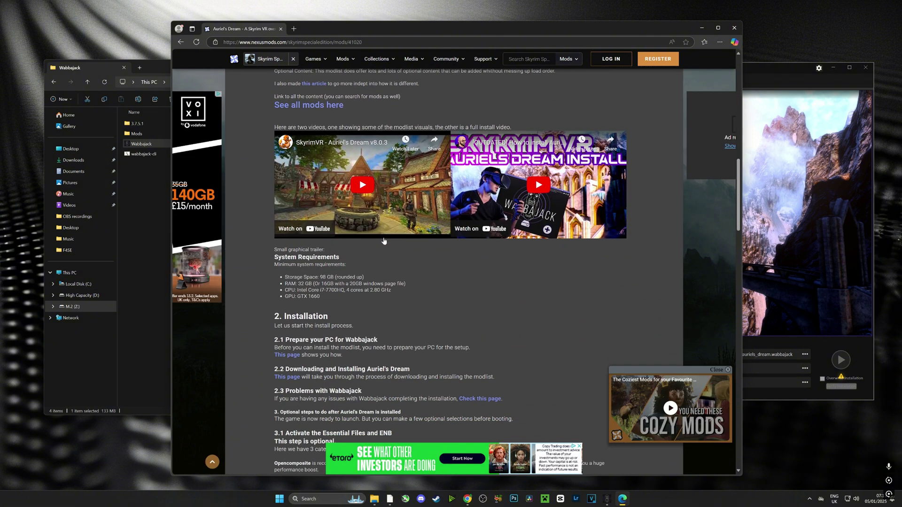
scroll(384, 241, "down", 4)
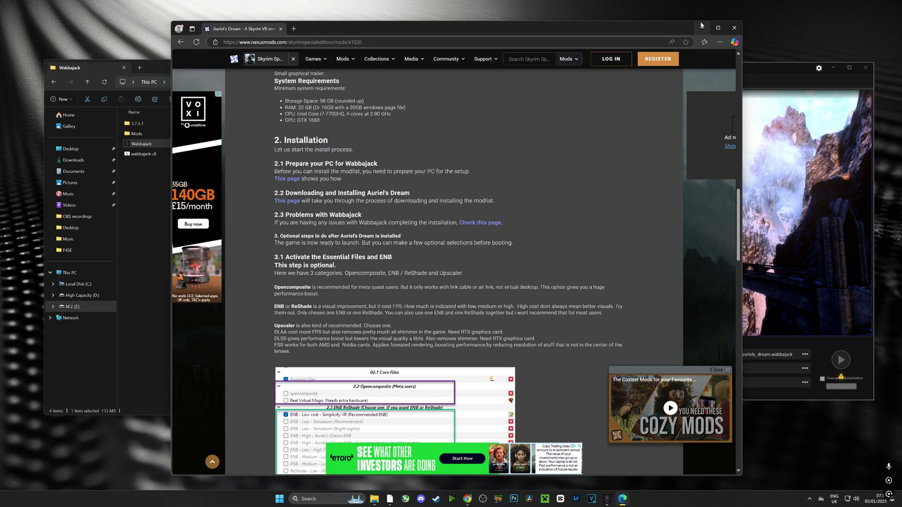
left_click(701, 28)
Set the install location to Z:\Wabbajack\Mods and start installing Auriel's Dream.
left_click_drag(671, 67, 553, 65)
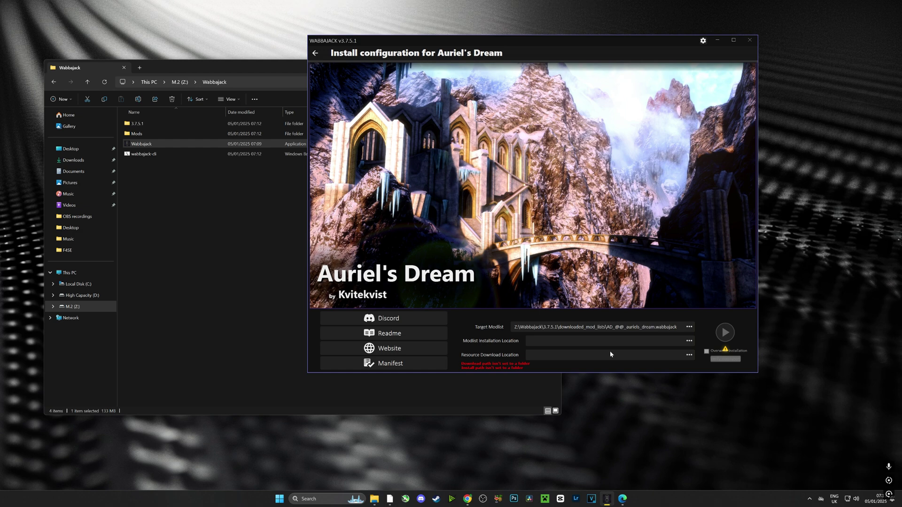
left_click(687, 341)
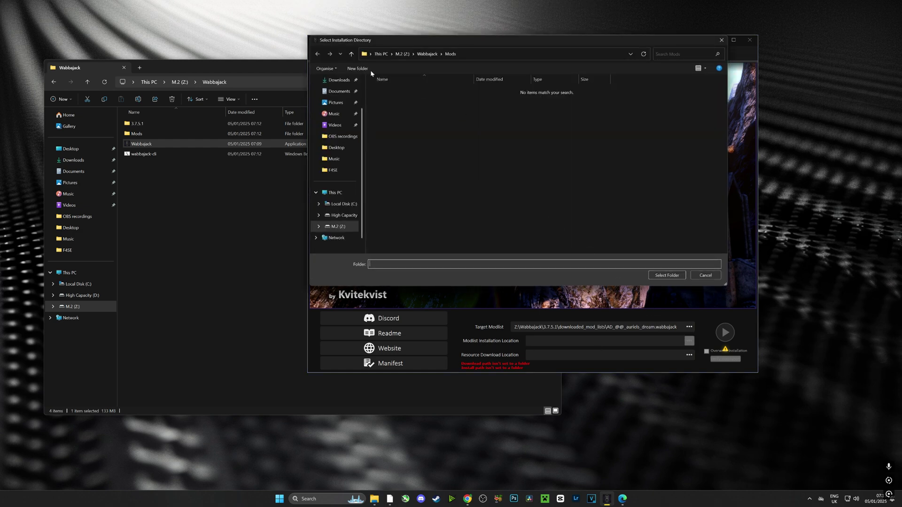
left_click(426, 54)
left_click(385, 99)
left_click(667, 275)
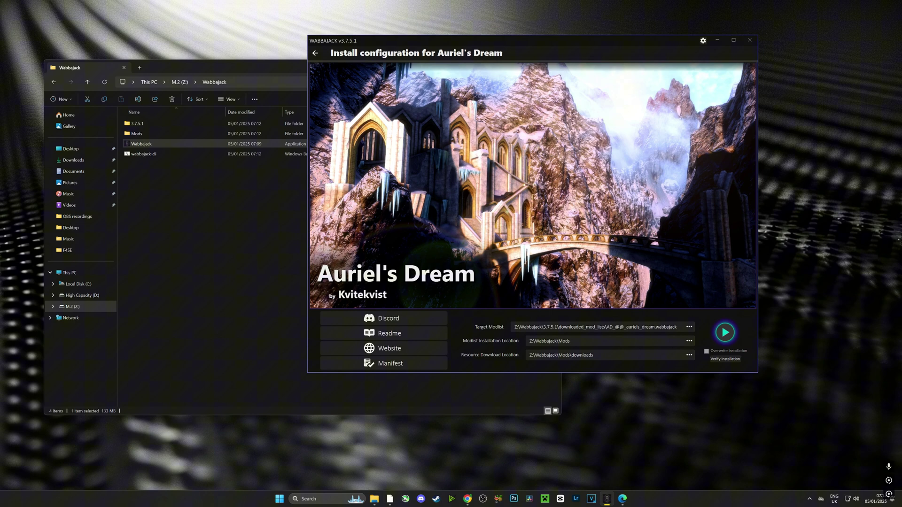
left_click(725, 333)
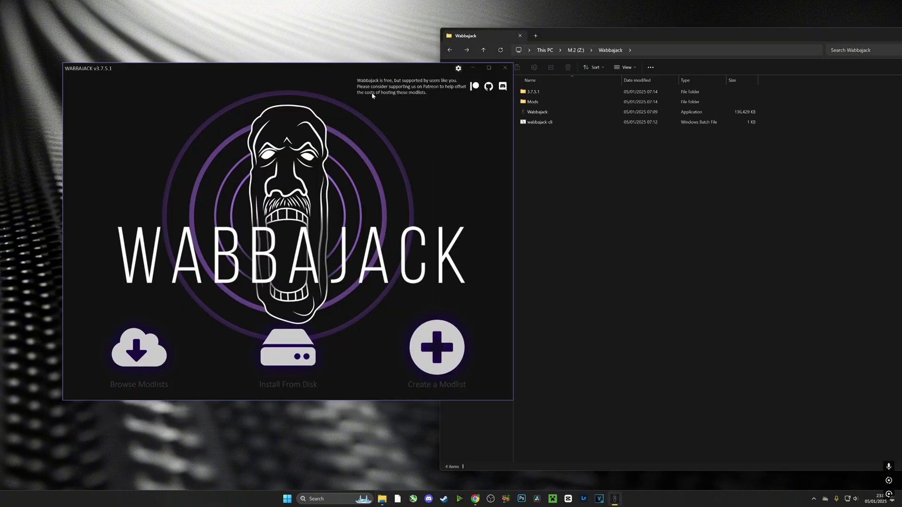
In Settings, start the Nexus Mods login, then close the login window without signing in.
left_click(453, 70)
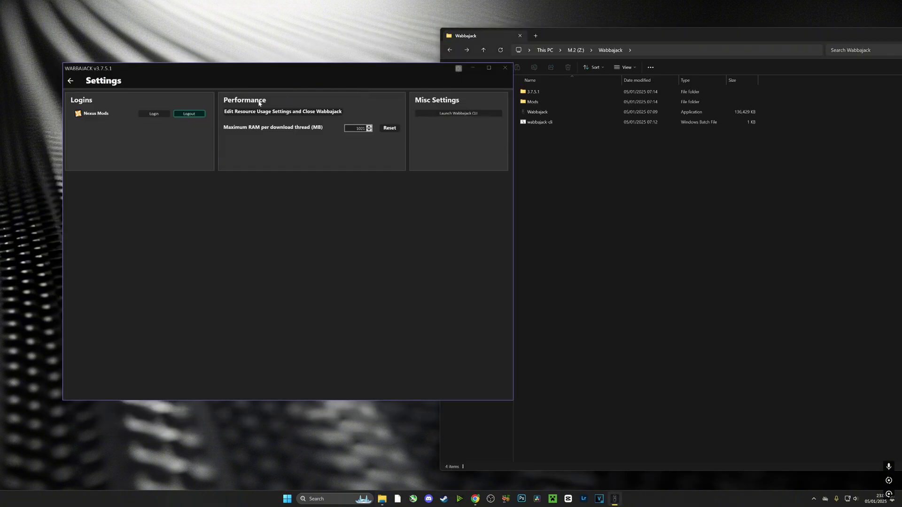
left_click(150, 116)
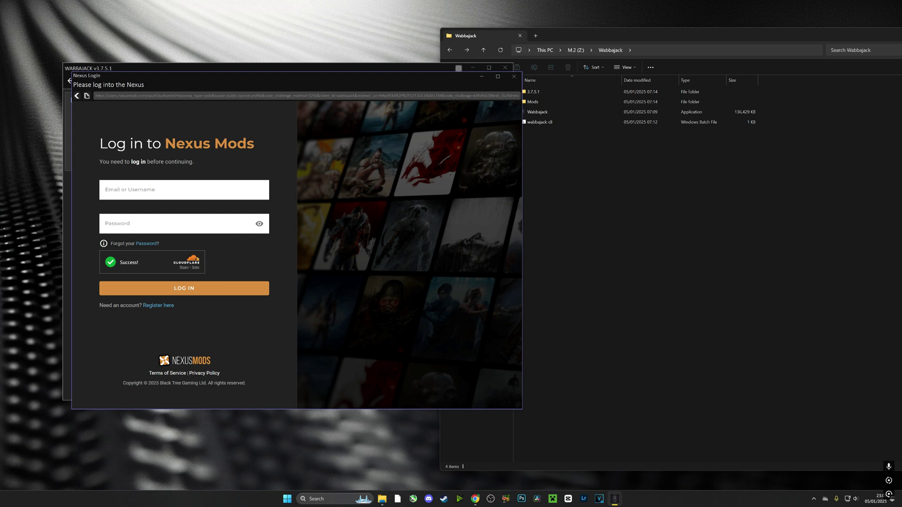
left_click(188, 188)
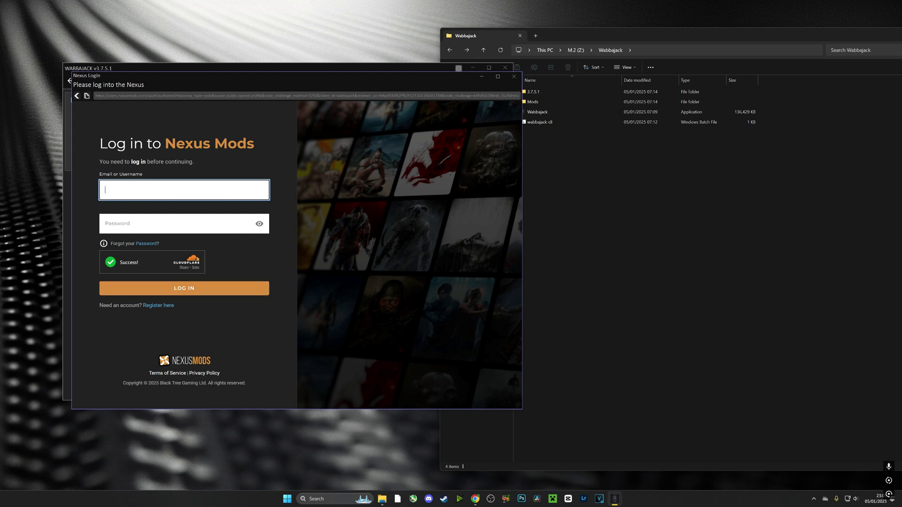
left_click(514, 78)
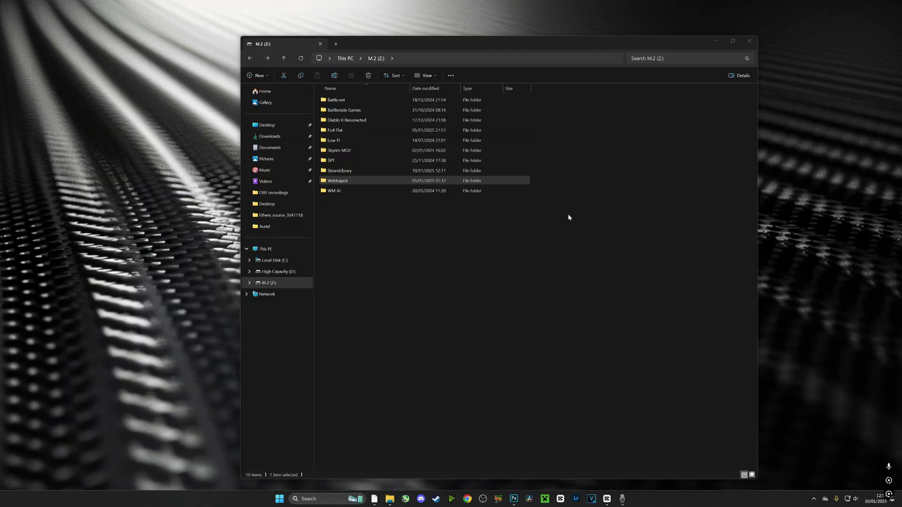
Create a ModOrganizer shortcut in Z:\Wabbajack\Mods and drag it onto the desktop.
double_click(387, 182)
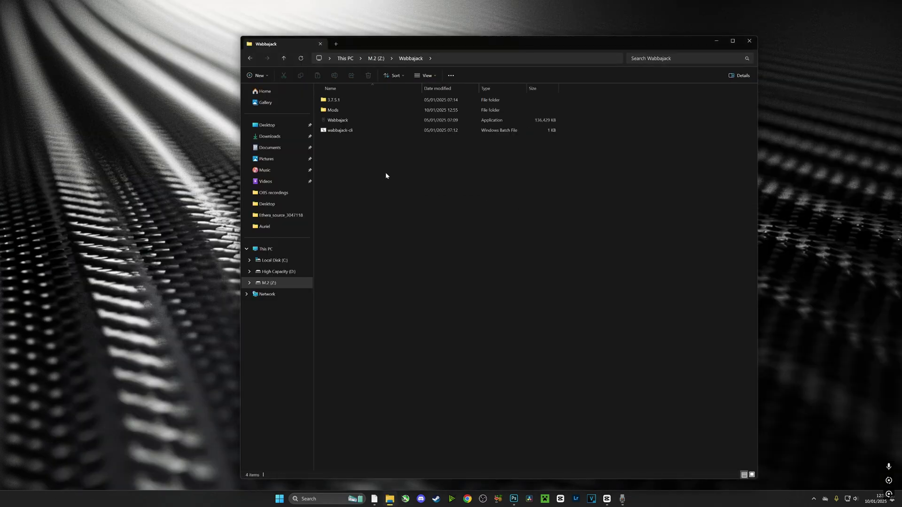
double_click(337, 110)
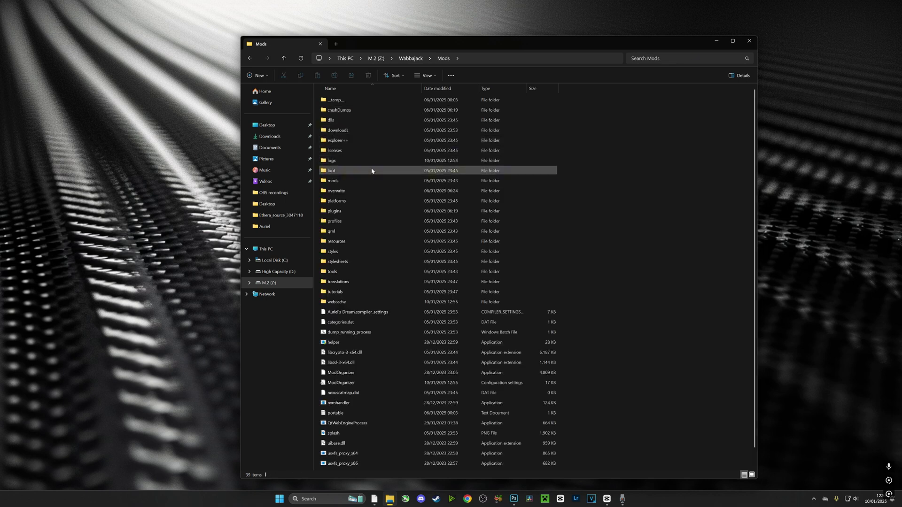
scroll(372, 170, "down", 1)
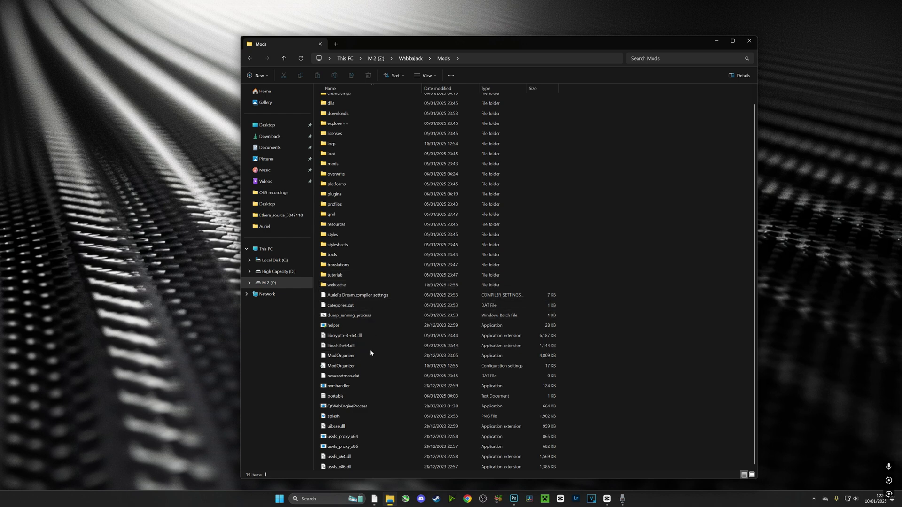
left_click(426, 357)
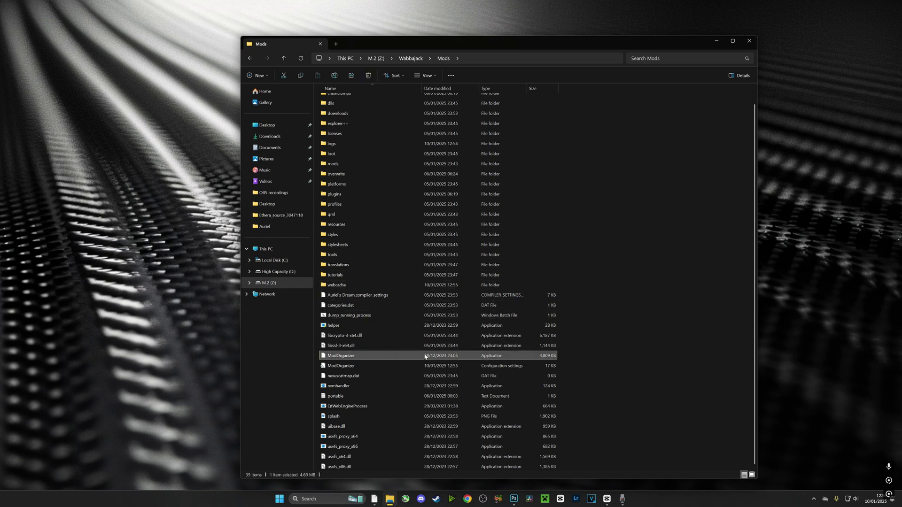
right_click(356, 357)
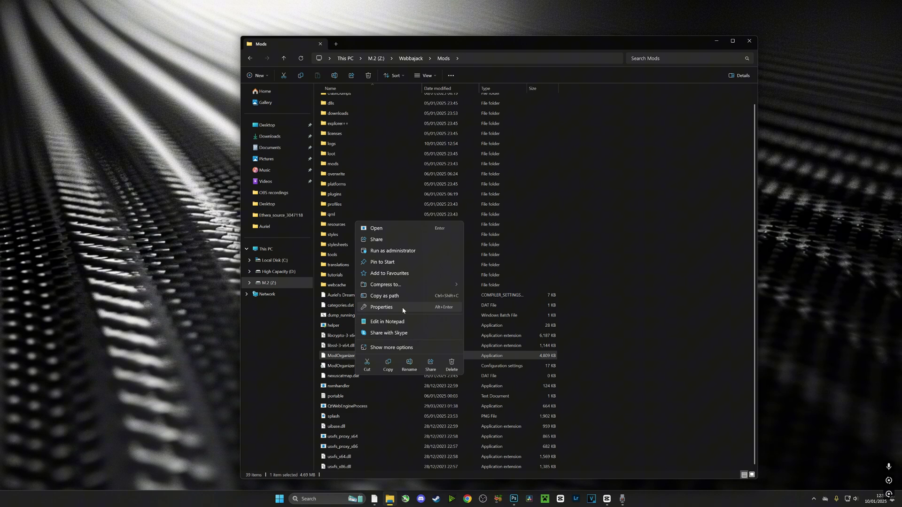
left_click(397, 350)
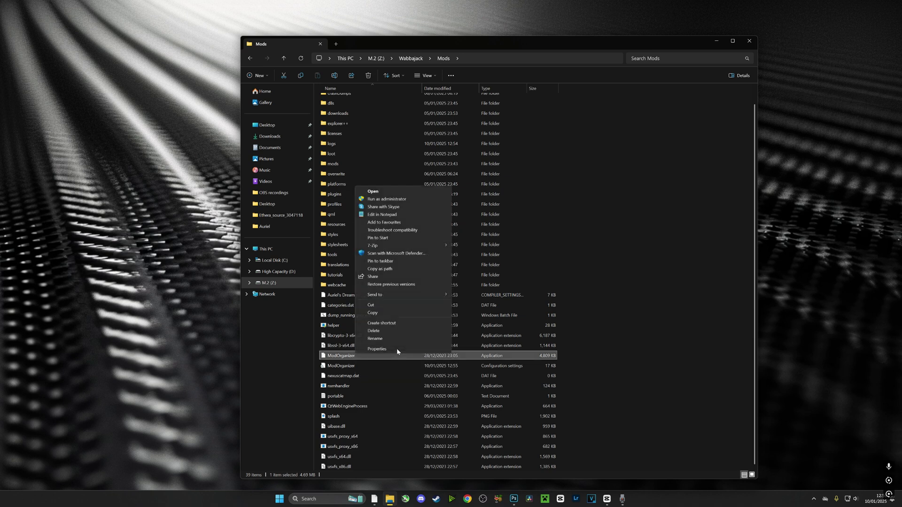
left_click(394, 324)
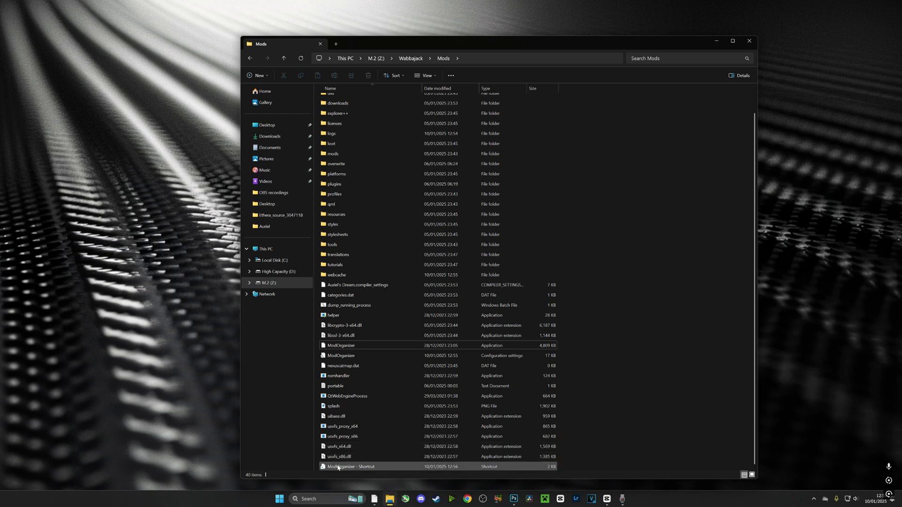
left_click(338, 467)
left_click_drag(355, 469, 97, 86)
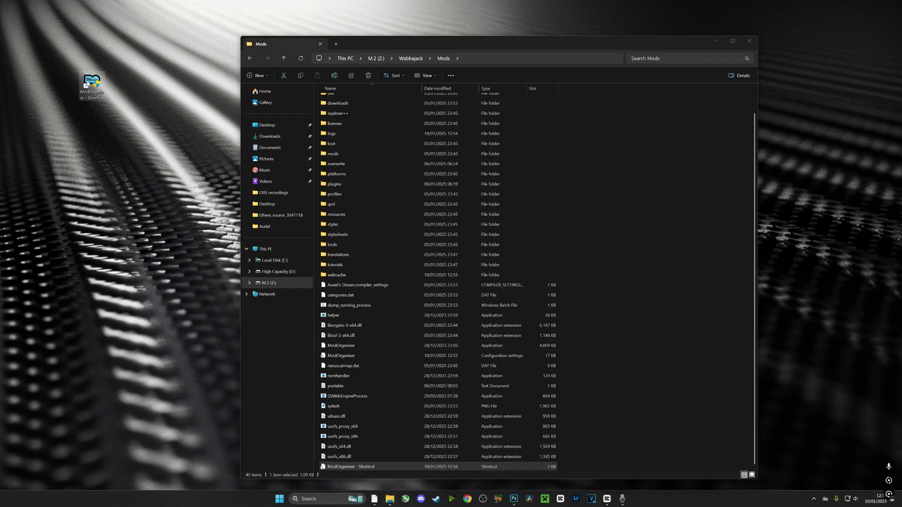
Set the ModOrganizer shortcut's compatibility option to always run as administrator.
right_click(87, 83)
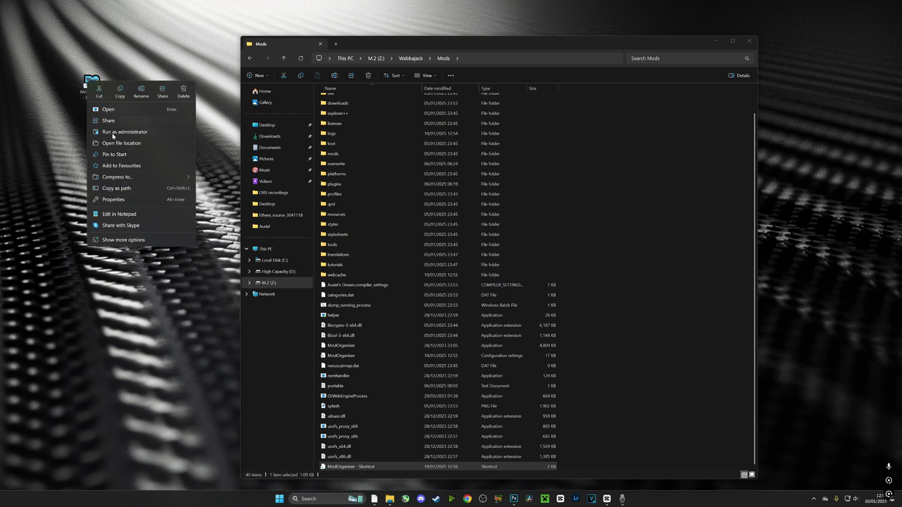
left_click(120, 202)
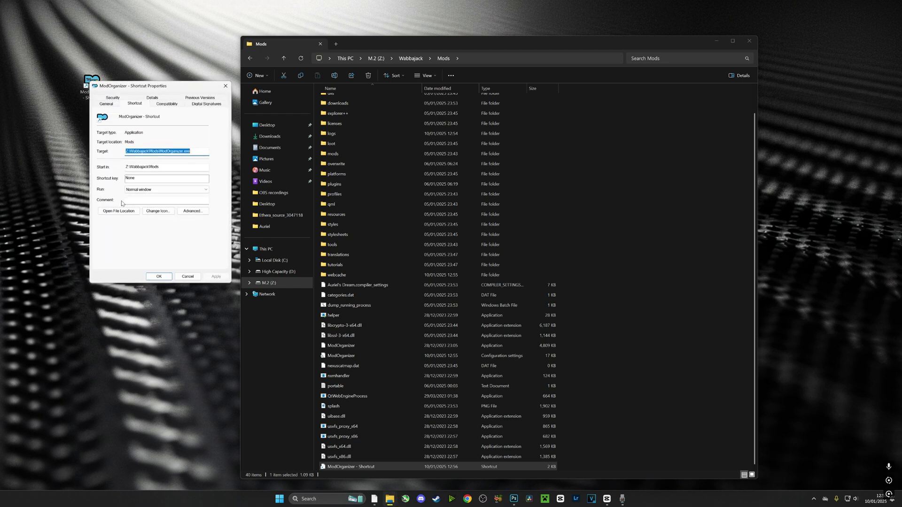
left_click(167, 104)
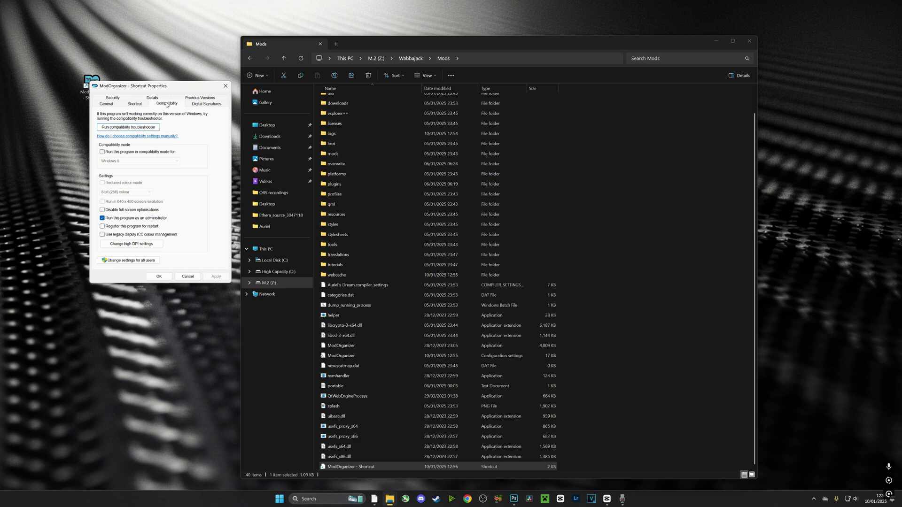
left_click(145, 218)
left_click(216, 277)
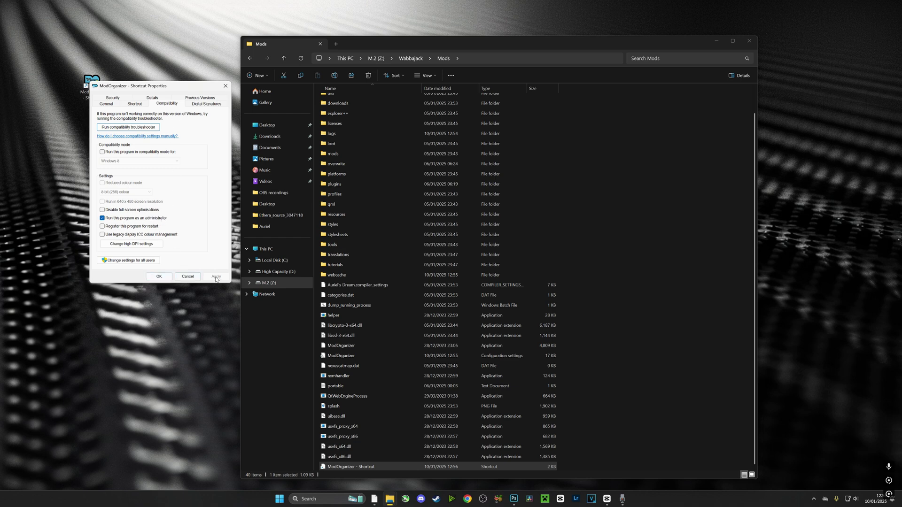
left_click(159, 277)
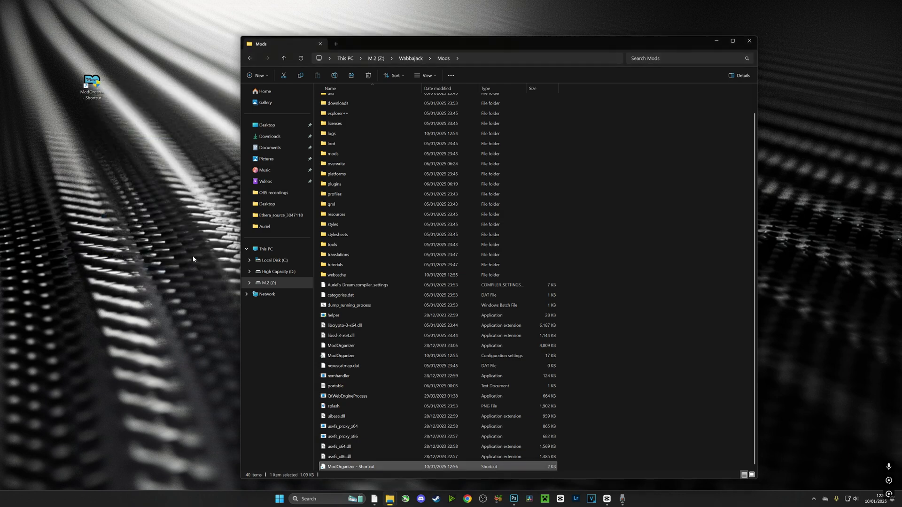
Close the Mods folder, move the shortcut to the desktop's top-left, and launch Mod Organizer.
left_click(749, 42)
left_click_drag(92, 84, 23, 16)
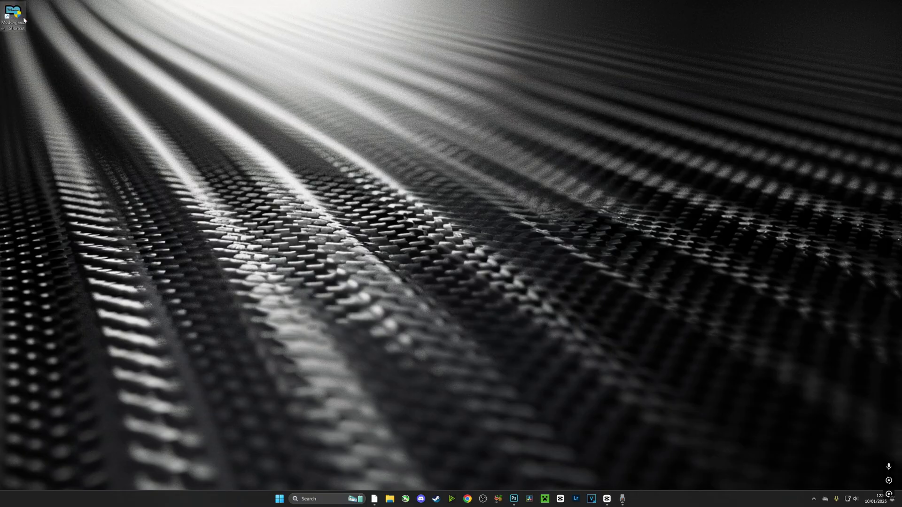
double_click(17, 16)
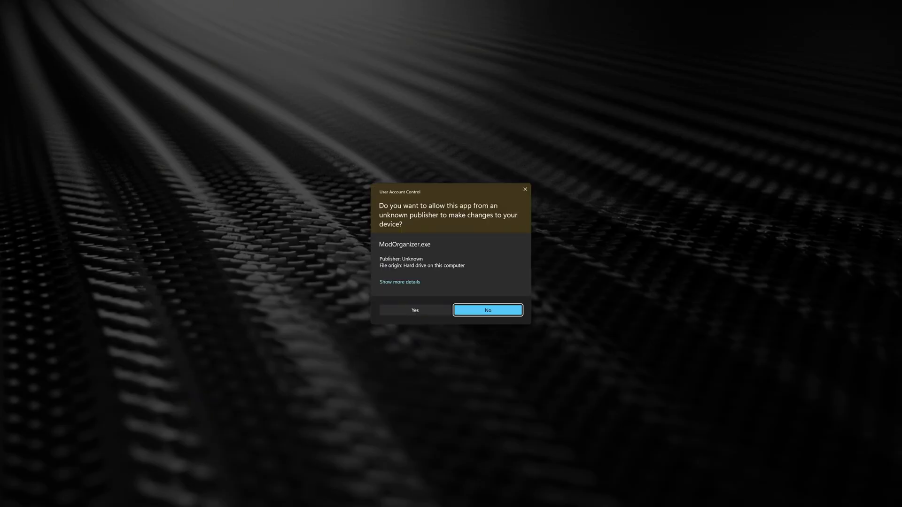
Allow admin rights, then enable opencomposite, OC Stabilizer High, Lux, Grass Density High and a ReShade preset.
left_click(405, 309)
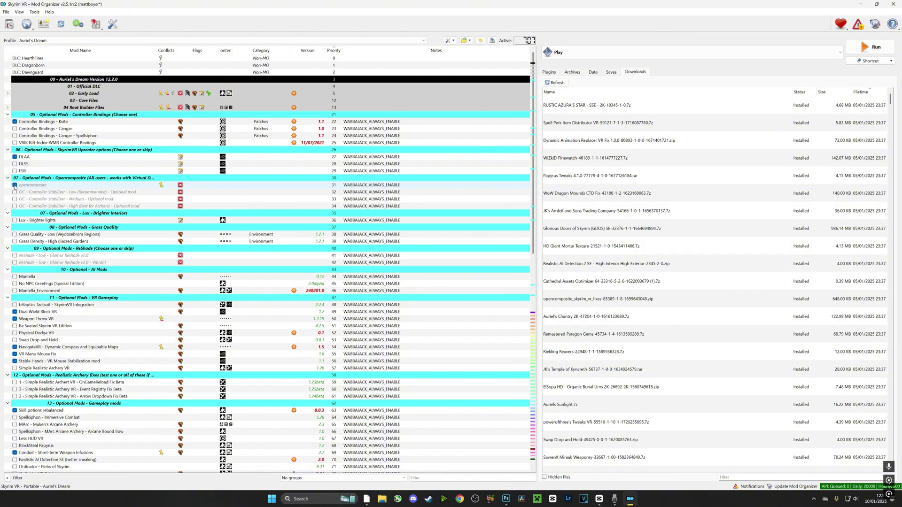
left_click(14, 185)
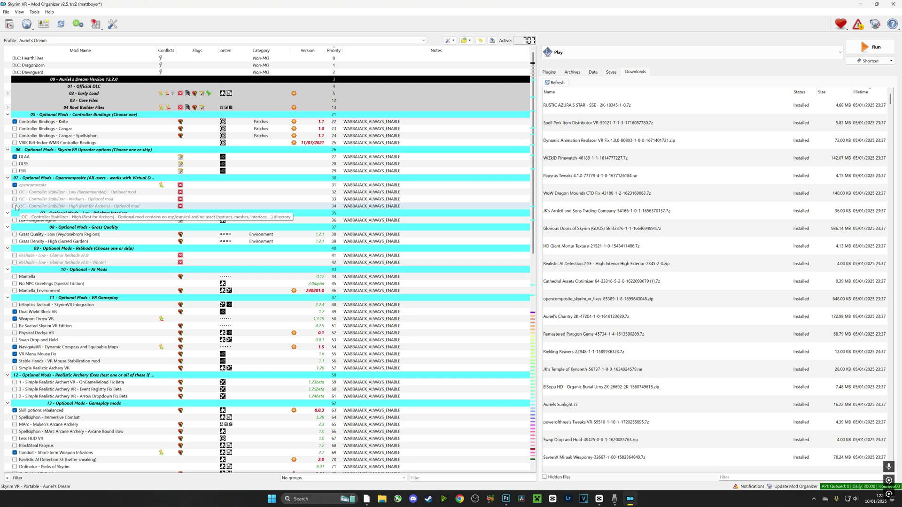
left_click(15, 206)
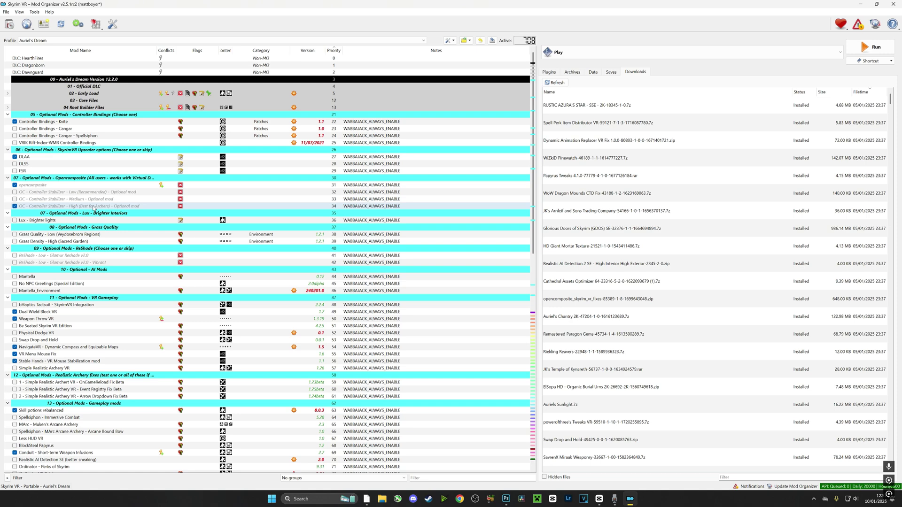
left_click(15, 220)
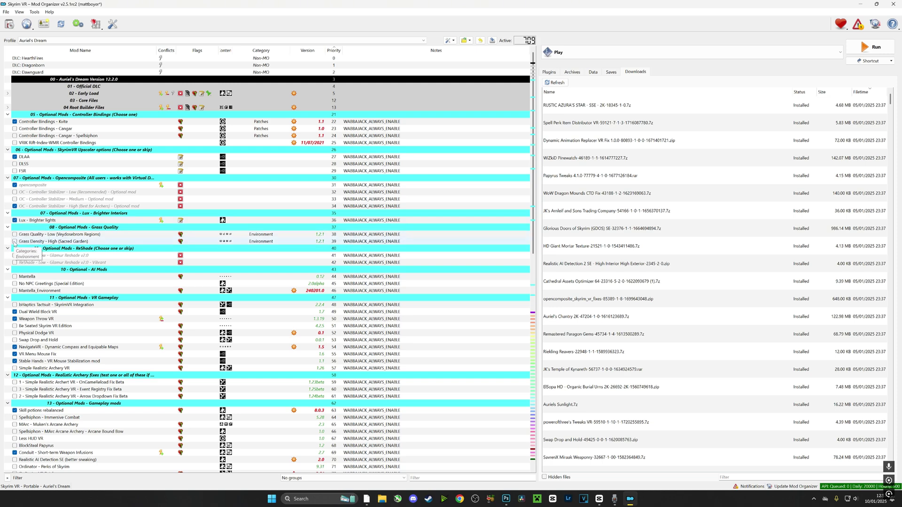
left_click(14, 241)
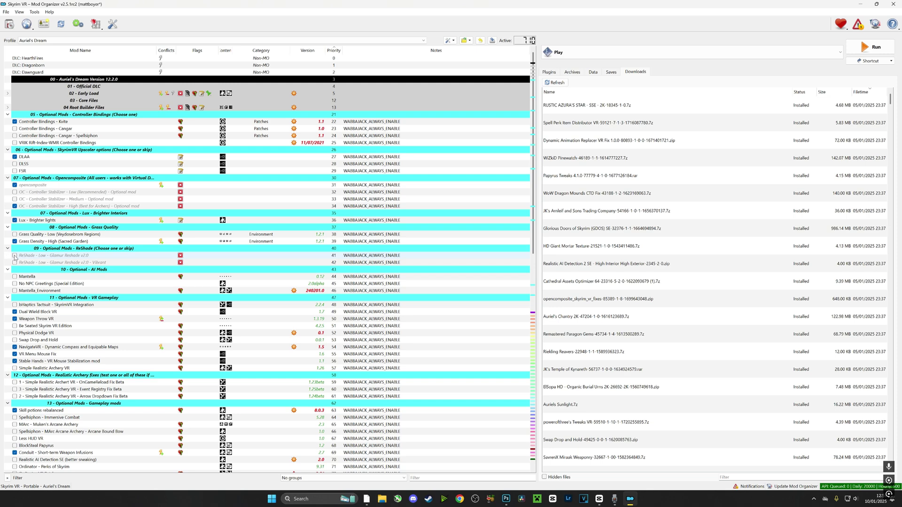
left_click(15, 255)
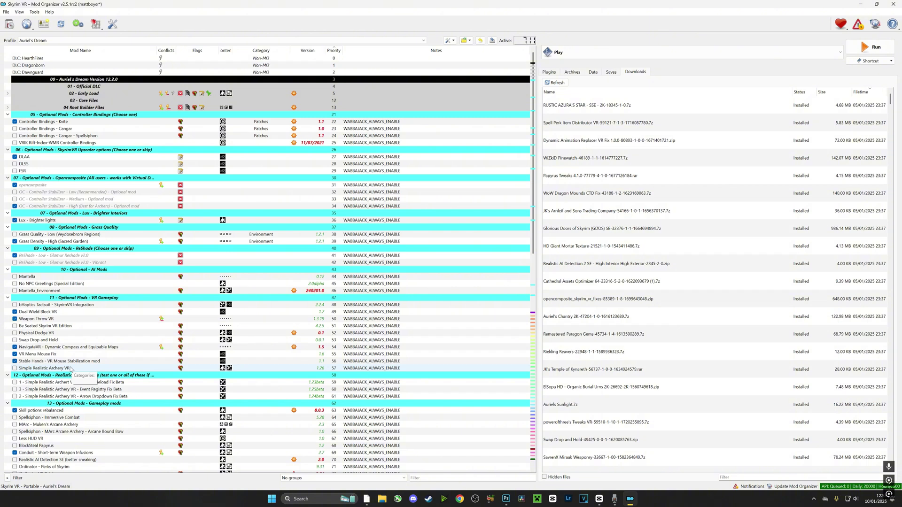
Enable Simple Realistic Archery VR and scroll down to the gameplay mods.
left_click(15, 368)
scroll(19, 369, "down", 3)
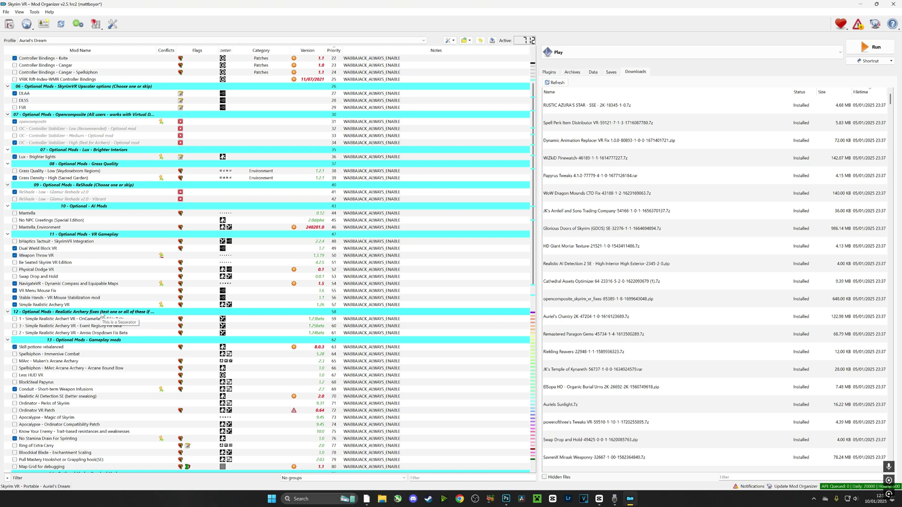
scroll(100, 315, "down", 3)
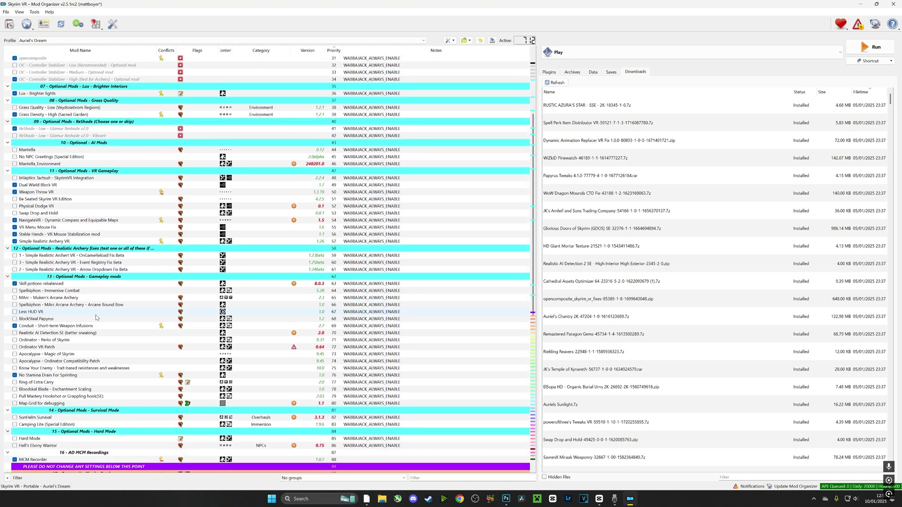
Enable Ordinator with its VR Patch, and Apocalypse with its Ordinator Compatibility Patch.
left_click(25, 341)
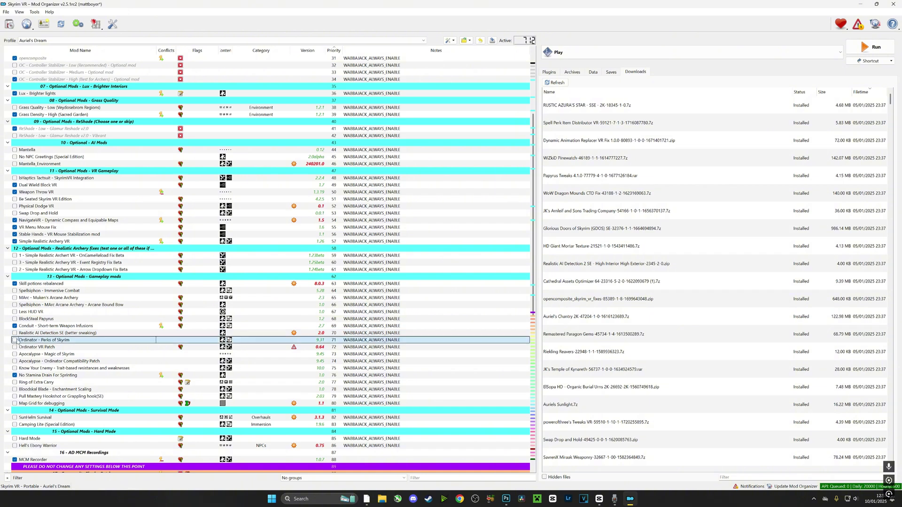
left_click(16, 341)
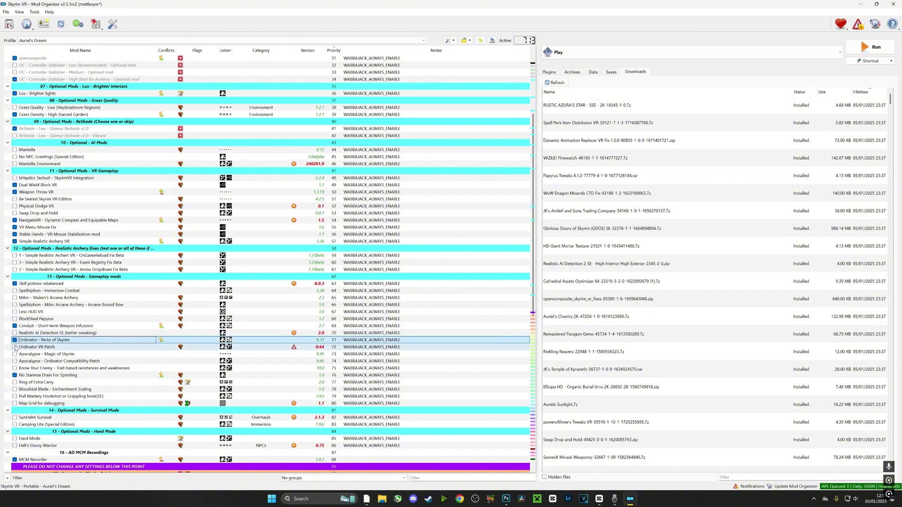
left_click(15, 348)
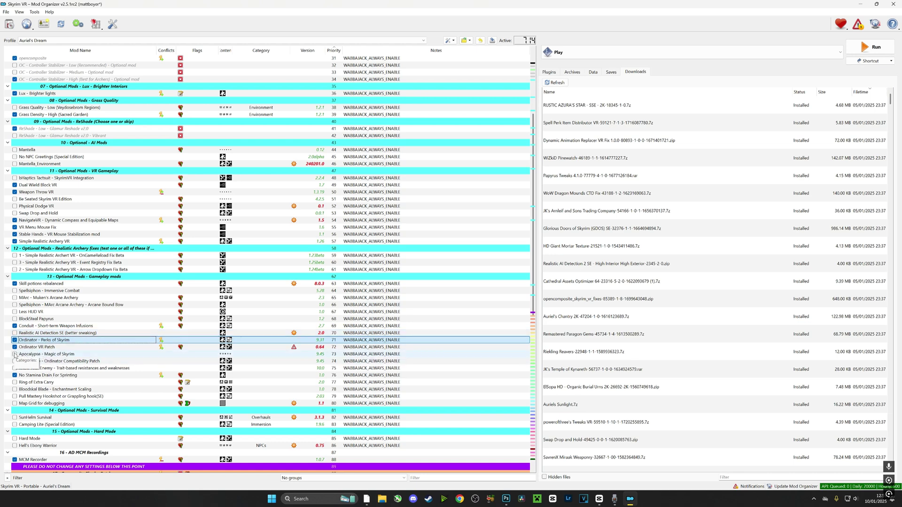
left_click(15, 354)
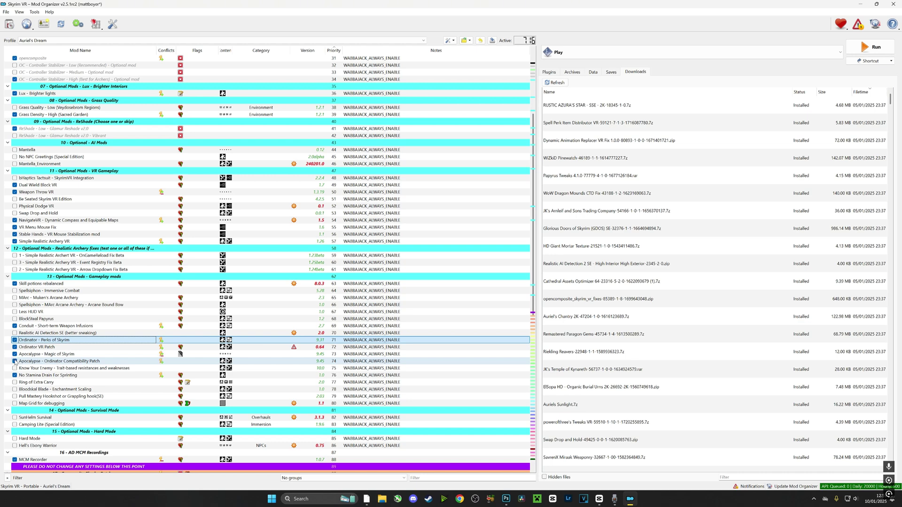
left_click(15, 361)
scroll(41, 358, "down", 2)
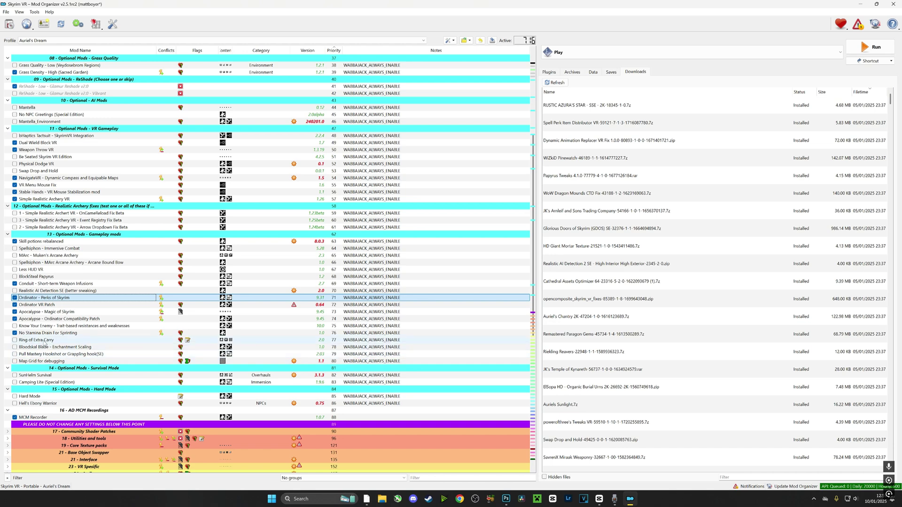
Scroll further down the Mod Organizer mod list.
scroll(45, 345, "down", 2)
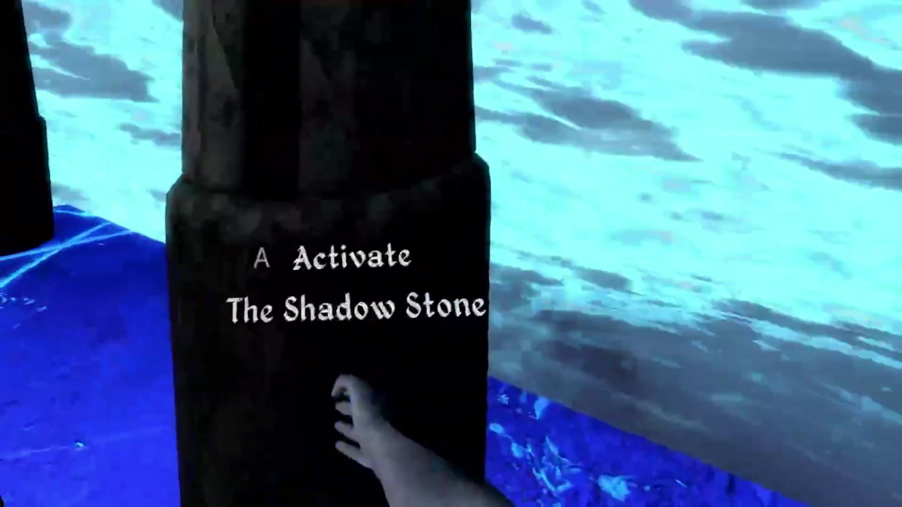
Activate the Shadow Stone and search the Ranger starting chest.
key("e")
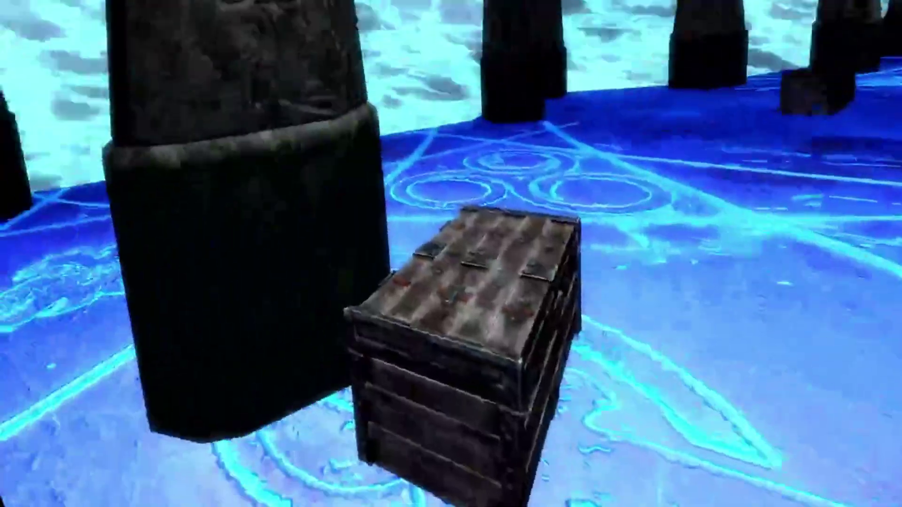
key("e")
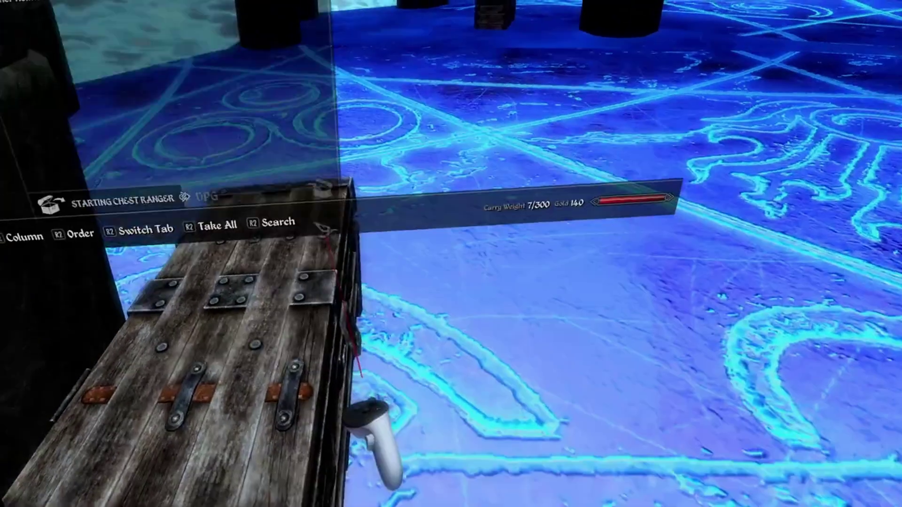